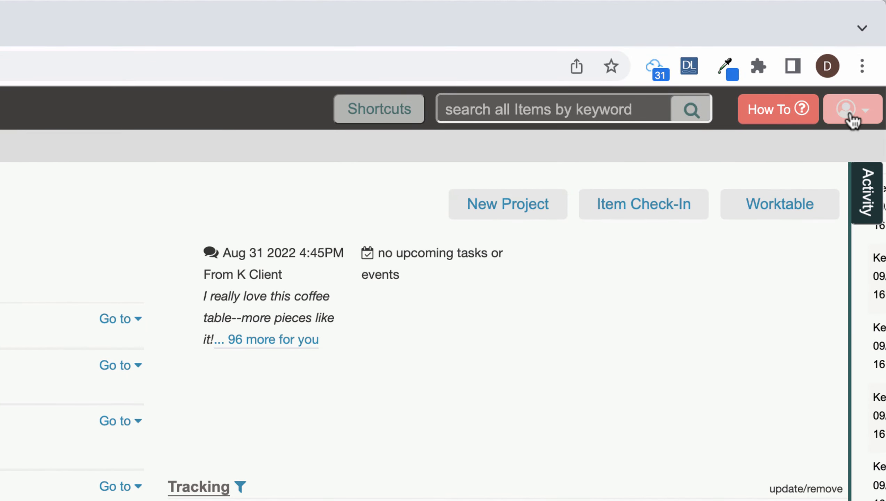
- Open the default settings and review the Time SalesCodes, including the editable fields of CAD Work, without changing anything
{"action": "left_click", "coordinate": [855, 116]}
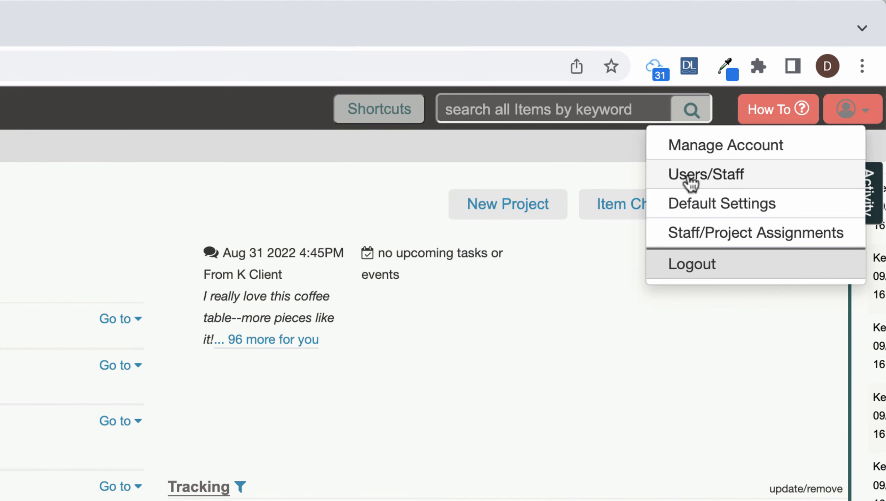
{"action": "left_click", "coordinate": [717, 206]}
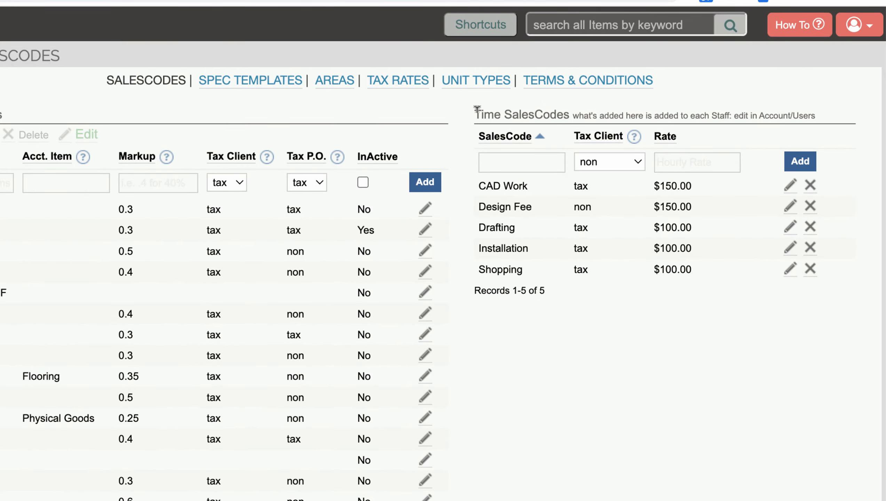
{"action": "left_click_drag", "start_coordinate": [476, 112], "coordinate": [572, 115]}
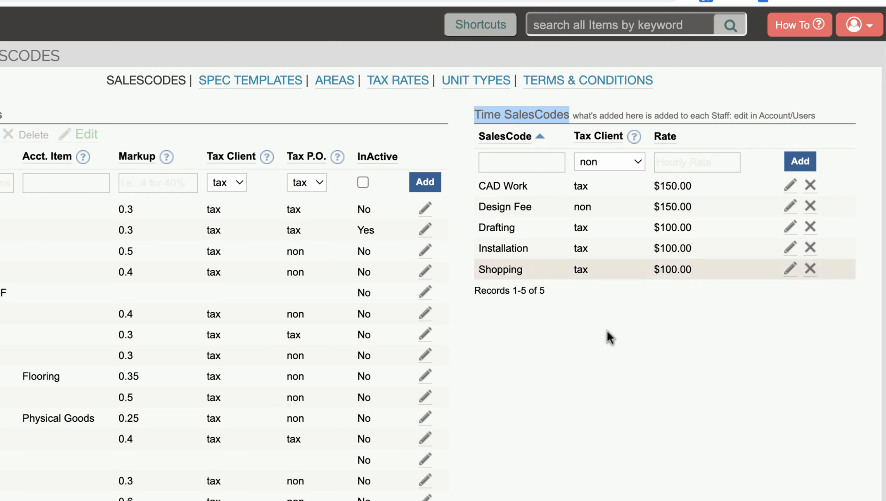
{"action": "left_click", "coordinate": [649, 323]}
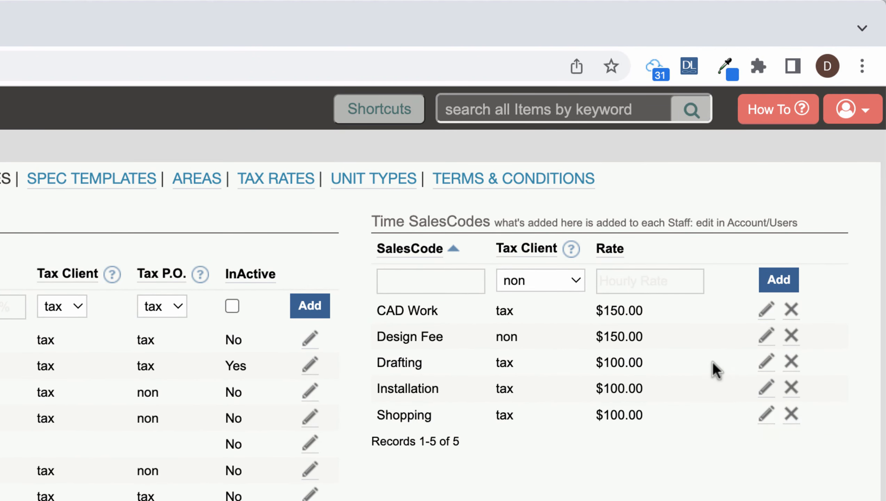
{"action": "left_click", "coordinate": [765, 311]}
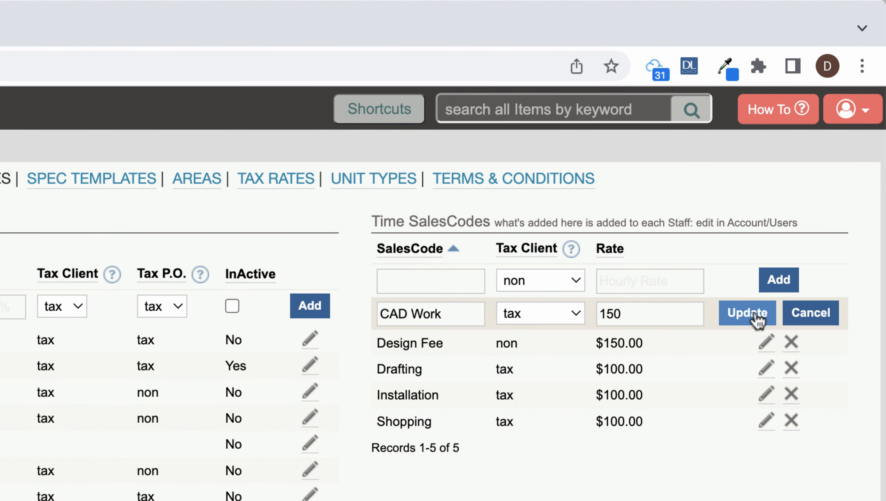
{"action": "left_click", "coordinate": [821, 313]}
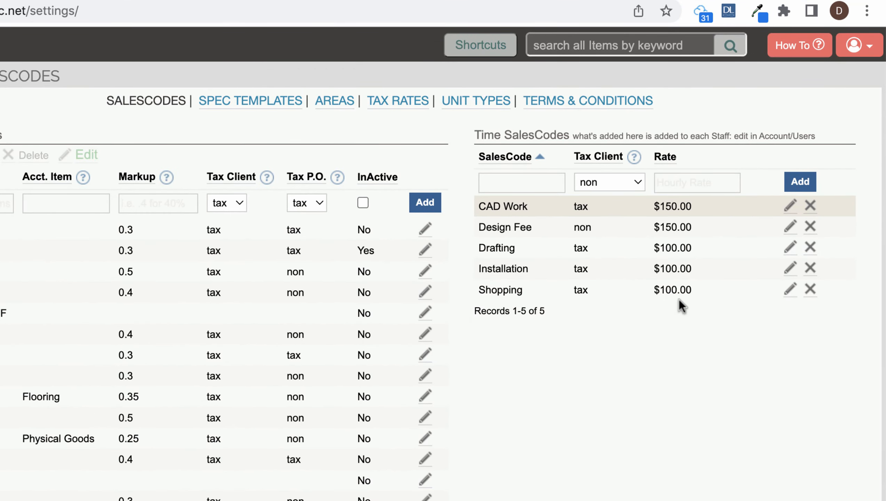
- Open the fifth staff member's time billing rates in the staff list and compare the CAD Work and Shopping bill rates
{"action": "left_click", "coordinate": [860, 45]}
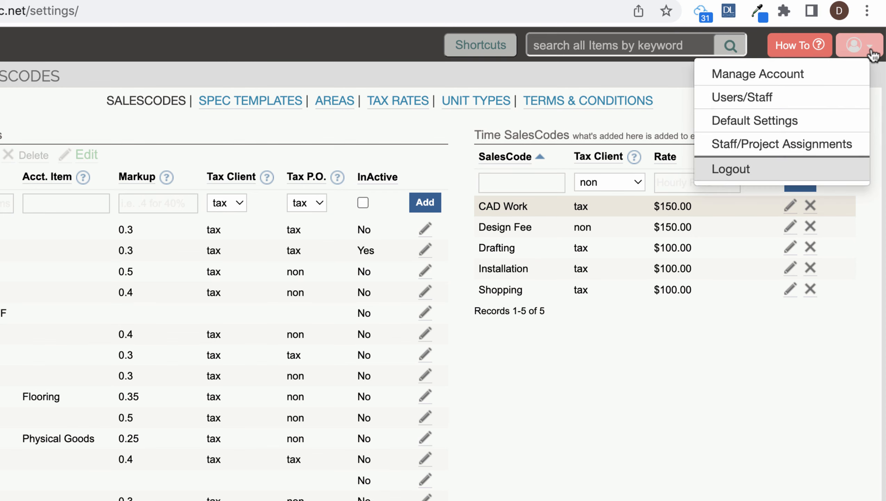
{"action": "left_click", "coordinate": [742, 99]}
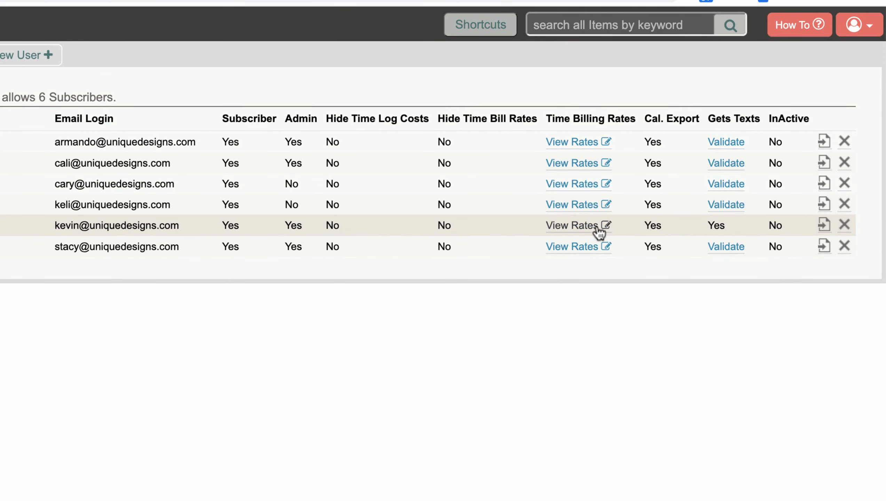
{"action": "left_click", "coordinate": [584, 228]}
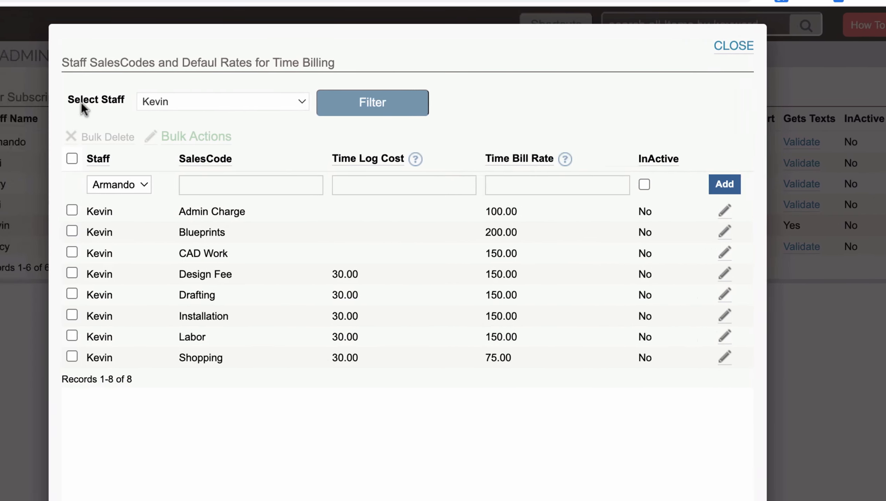
{"action": "left_click_drag", "start_coordinate": [103, 99], "coordinate": [158, 103]}
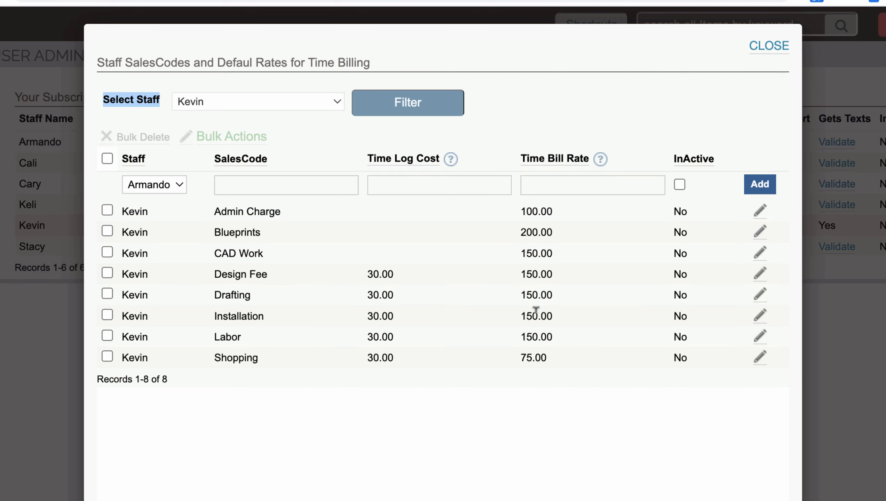
{"action": "mouse_move", "coordinate": [453, 160]}
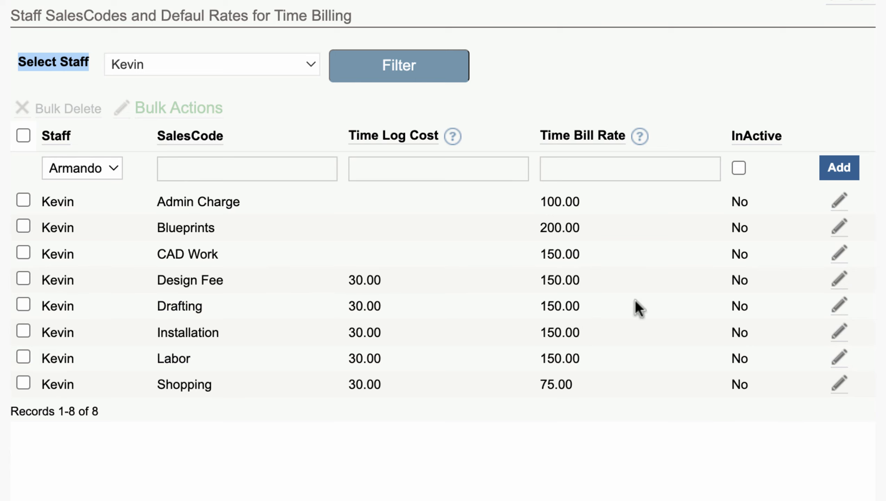
{"action": "left_click_drag", "start_coordinate": [540, 250], "coordinate": [609, 256]}
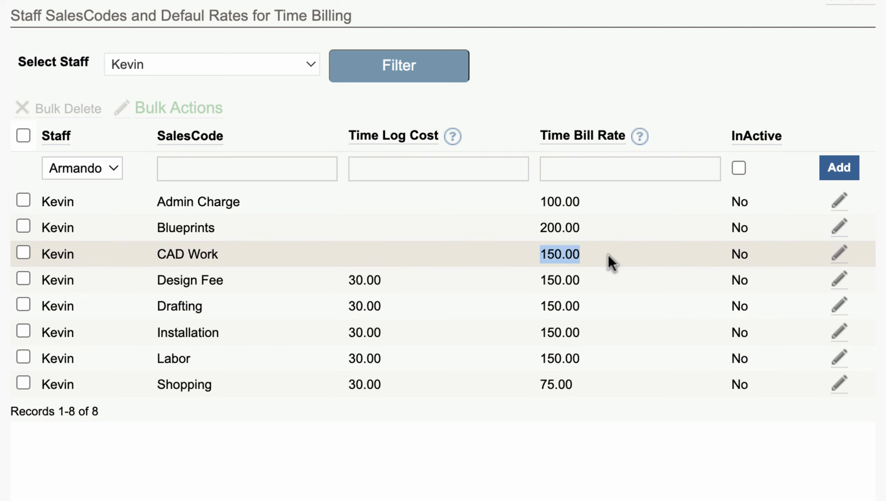
{"action": "left_click", "coordinate": [546, 393]}
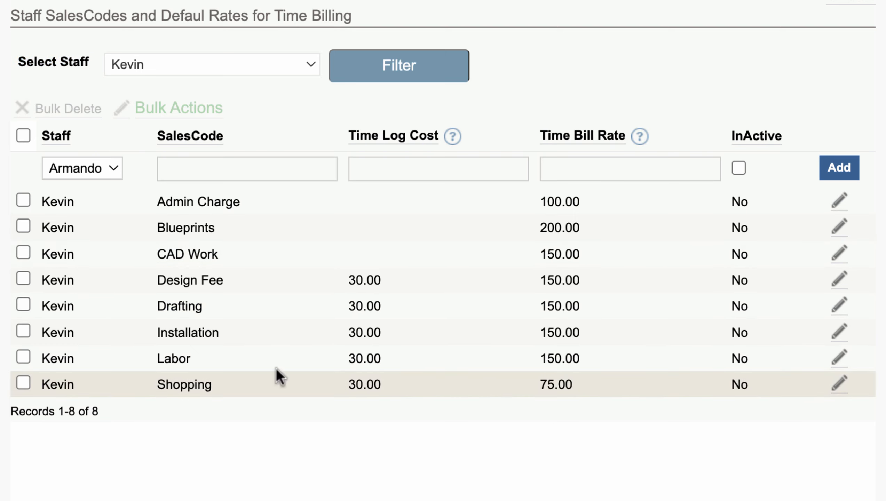
{"action": "left_click_drag", "start_coordinate": [540, 382], "coordinate": [598, 386]}
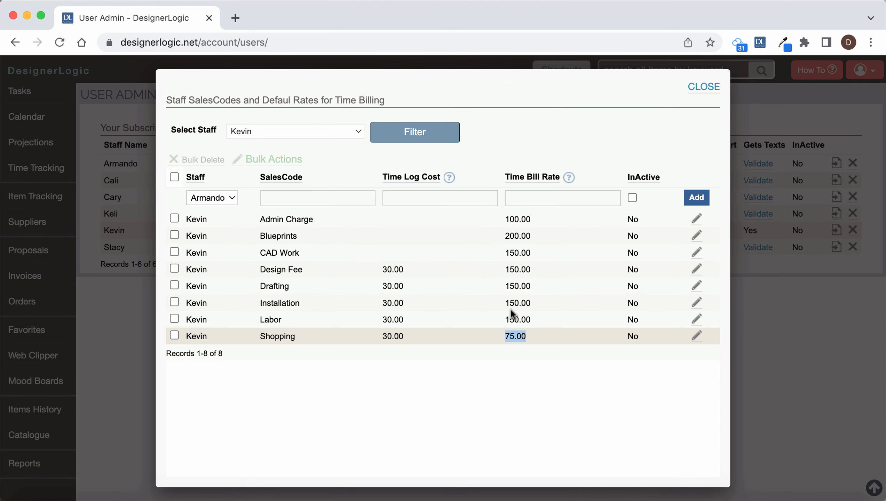
- Show the fourth staff member's rates, check the staff choices for adding a SalesCode, and close the rates dialog
{"action": "left_click", "coordinate": [299, 130]}
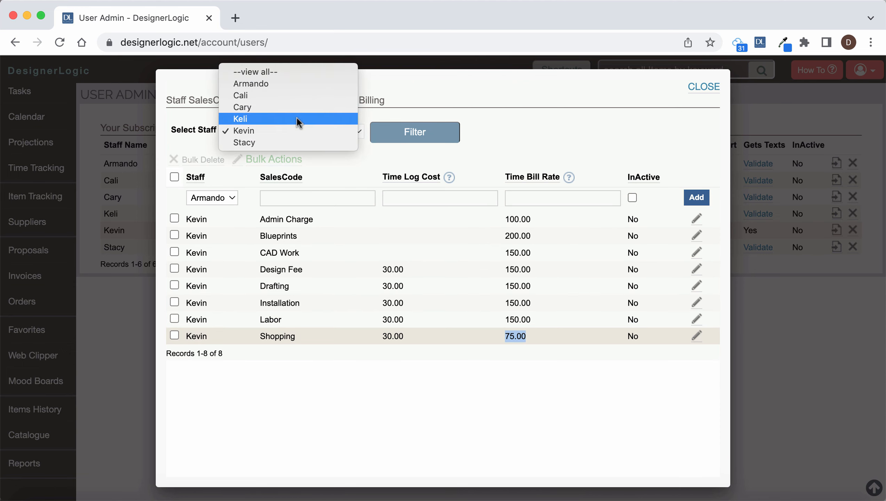
{"action": "left_click", "coordinate": [297, 119]}
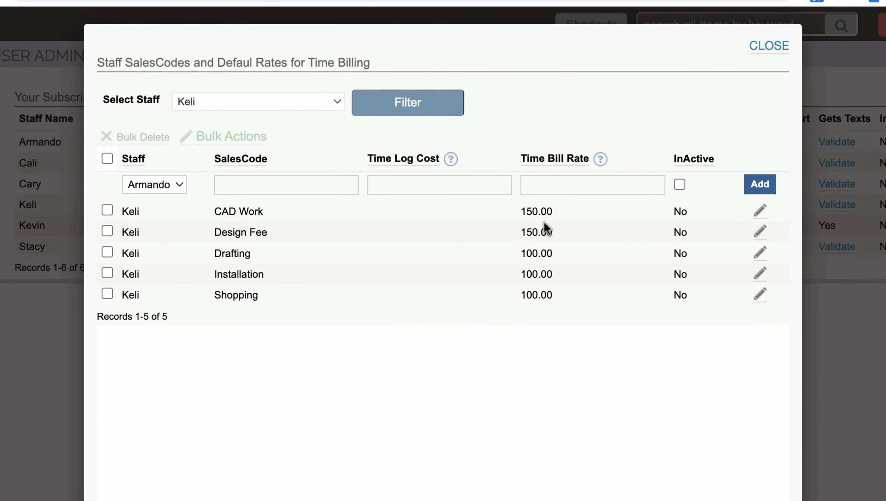
{"action": "left_click", "coordinate": [262, 252]}
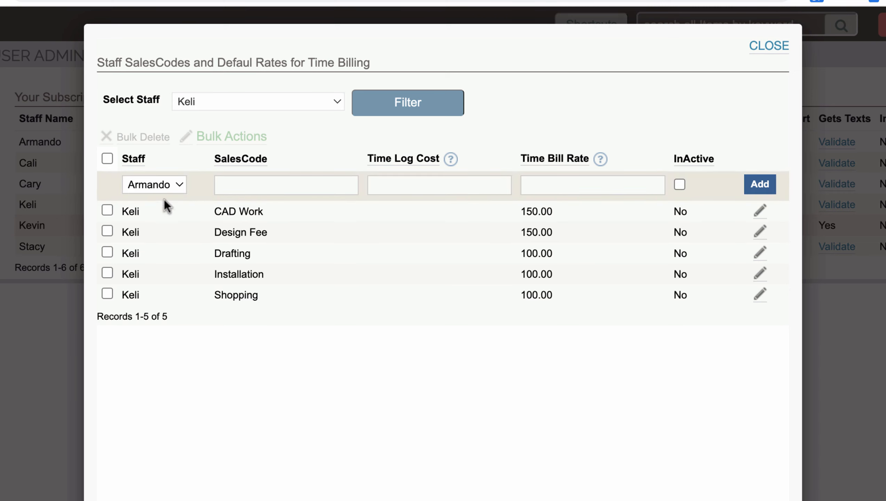
{"action": "left_click", "coordinate": [175, 184]}
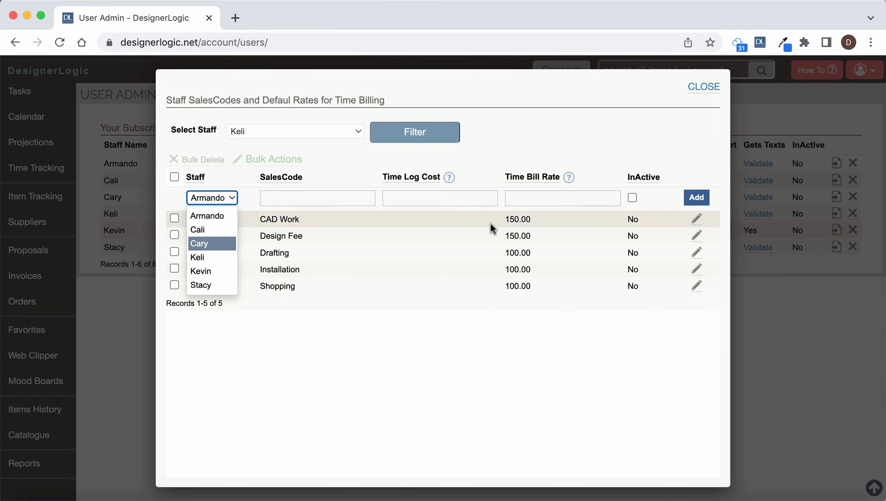
{"action": "left_click", "coordinate": [704, 86]}
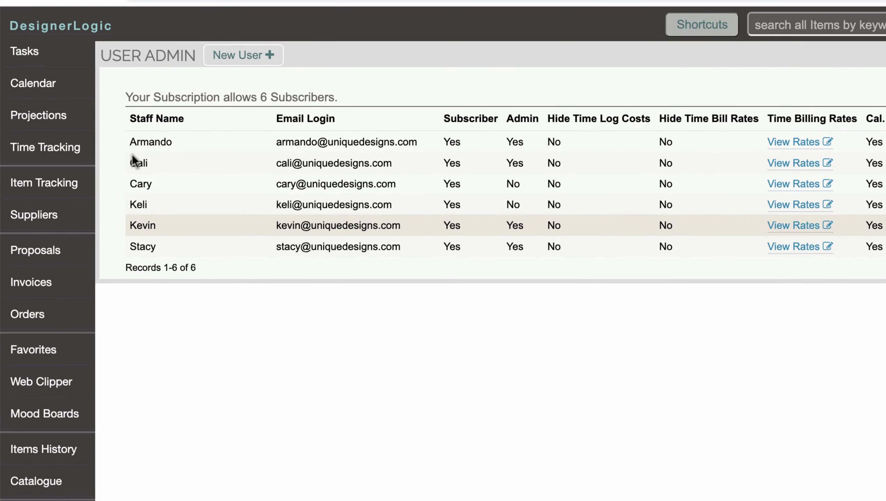
- Open Time Tracking and look through the logged entries and the staff filter choices, keeping the current staff member selected
{"action": "left_click", "coordinate": [67, 151]}
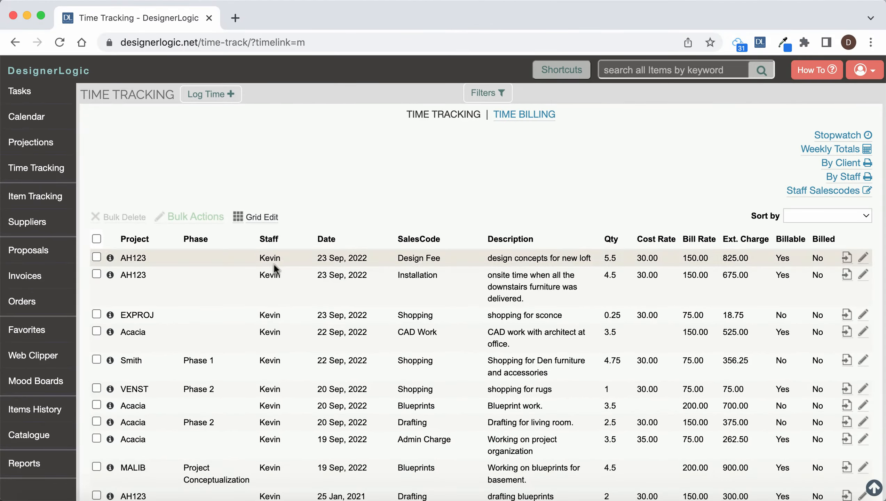
{"action": "scroll", "coordinate": [384, 344], "scroll_direction": "down", "scroll_amount": 2}
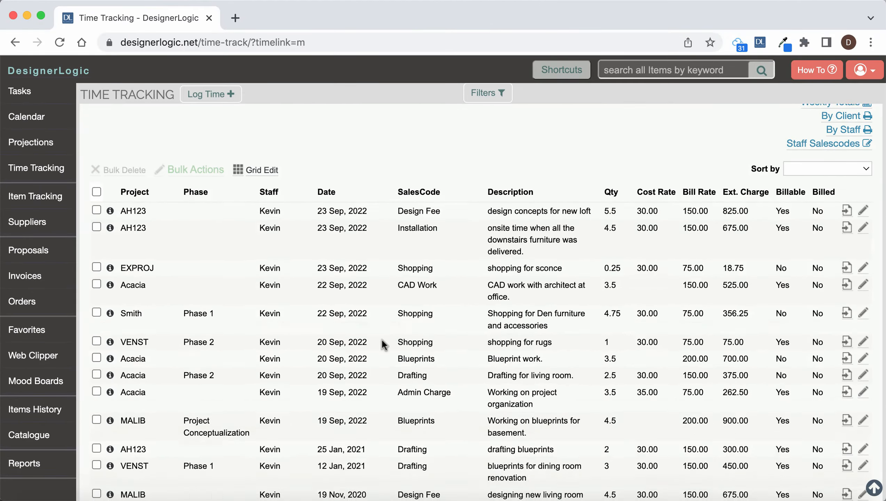
{"action": "scroll", "coordinate": [383, 340], "scroll_direction": "down", "scroll_amount": 5}
{"action": "scroll", "coordinate": [457, 202], "scroll_direction": "up", "scroll_amount": 10}
{"action": "left_click", "coordinate": [490, 96]}
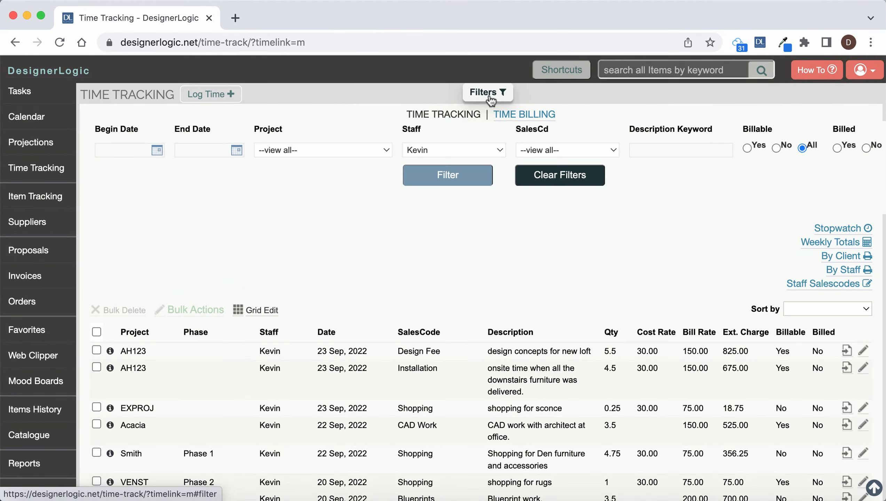
{"action": "left_click", "coordinate": [435, 149]}
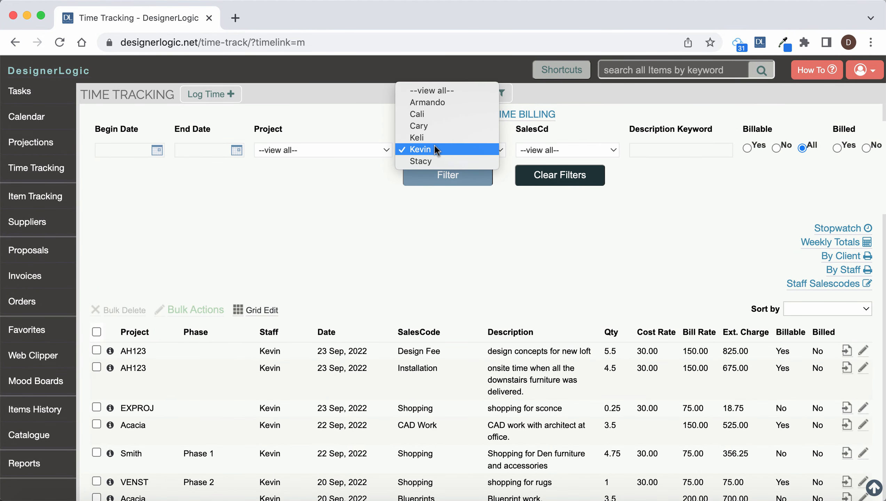
{"action": "left_click", "coordinate": [438, 151]}
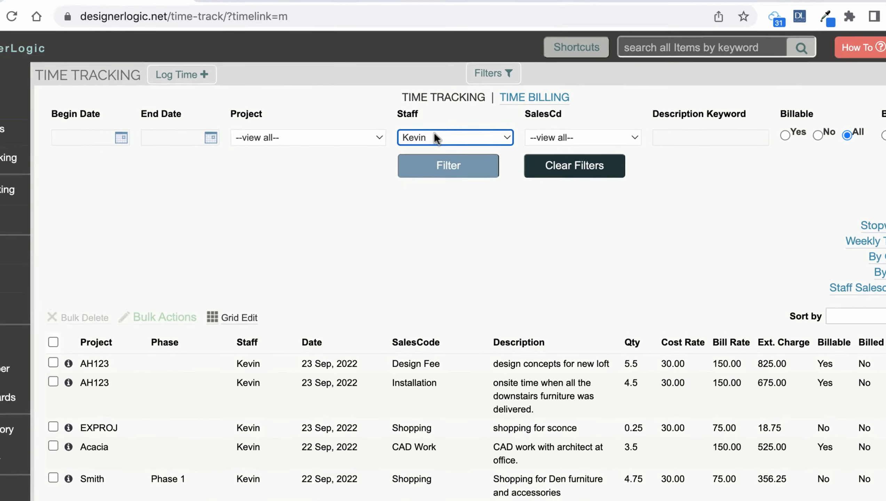
{"action": "left_click", "coordinate": [434, 151]}
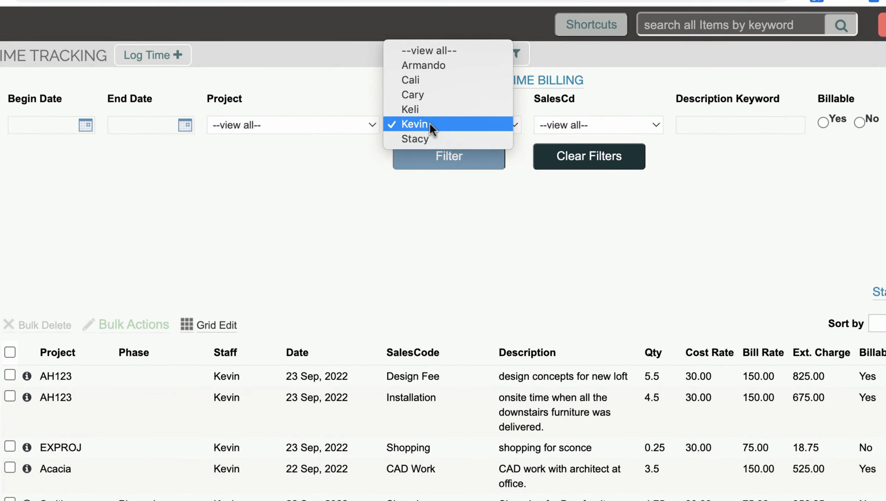
{"action": "left_click", "coordinate": [430, 124]}
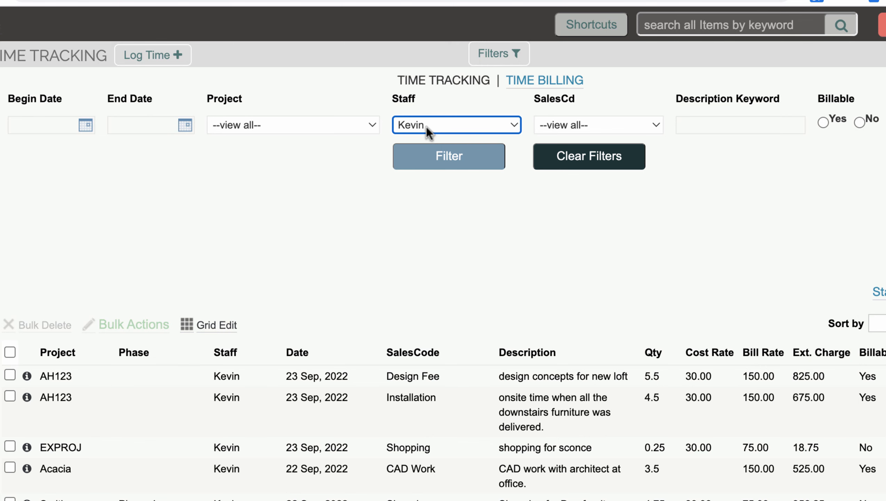
{"action": "left_click", "coordinate": [492, 56]}
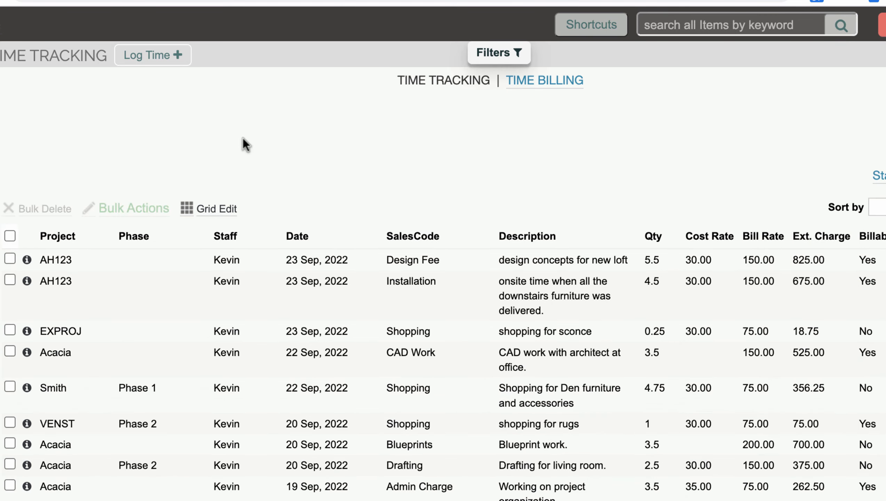
- Start a new time entry for project Acacia in Atlanta, Phase 1, with the SalesCode Shopping
{"action": "left_click", "coordinate": [152, 57]}
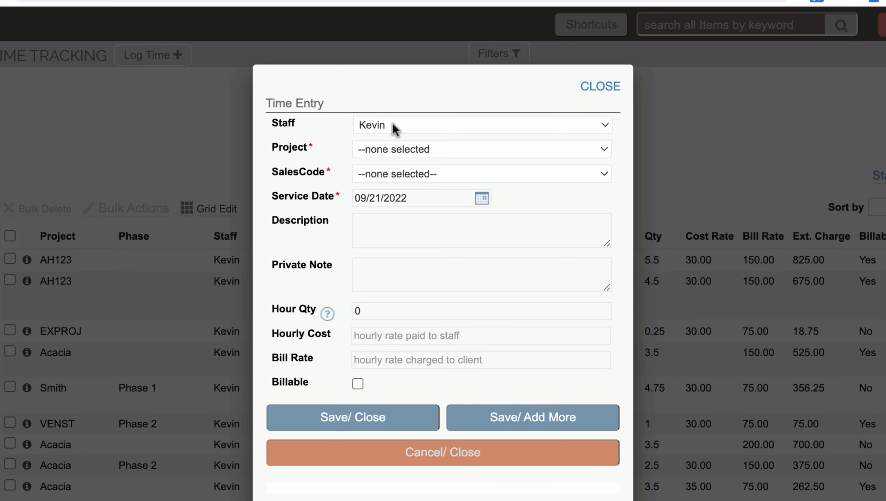
{"action": "left_click", "coordinate": [409, 148]}
{"action": "left_click", "coordinate": [407, 168]}
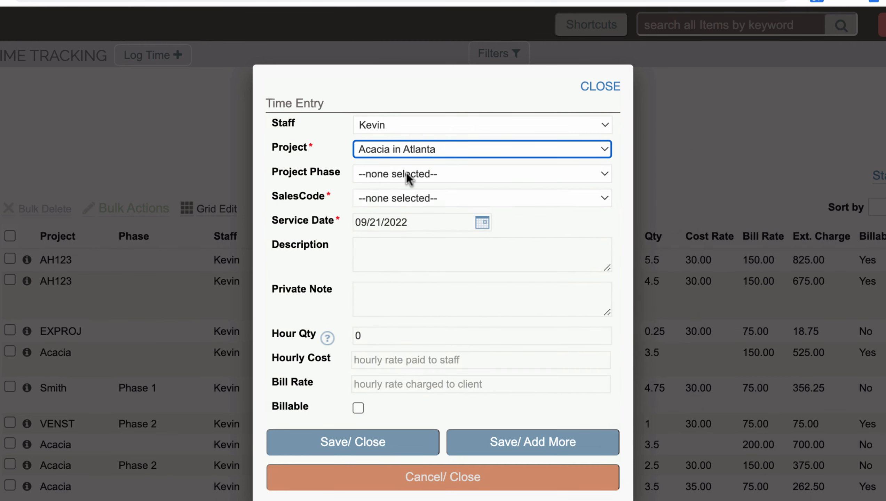
{"action": "left_click", "coordinate": [406, 172]}
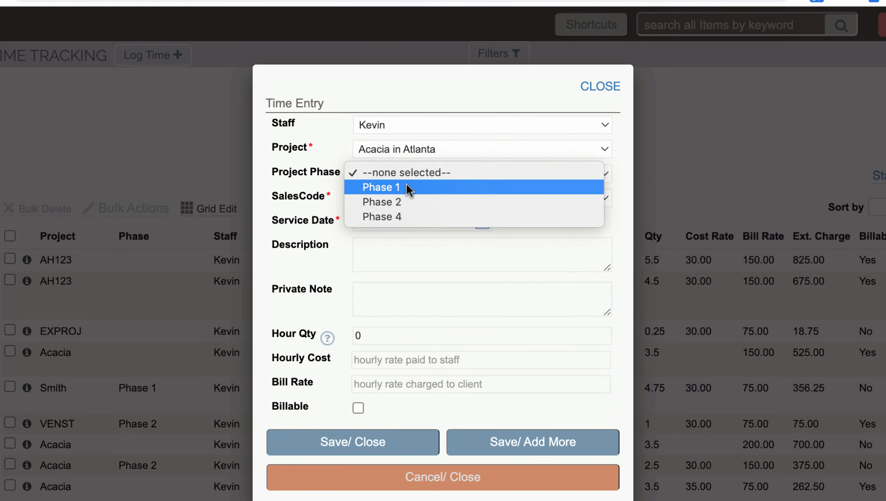
{"action": "left_click", "coordinate": [406, 183]}
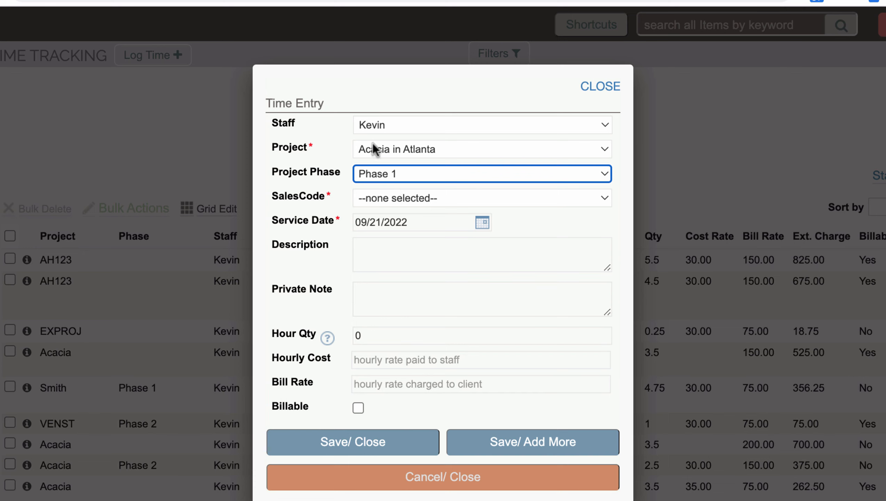
{"action": "left_click", "coordinate": [418, 197]}
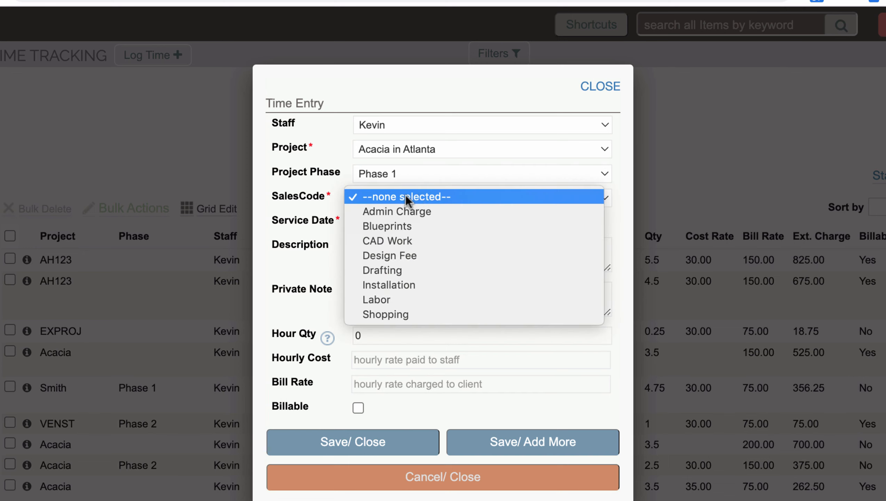
{"action": "left_click", "coordinate": [408, 314]}
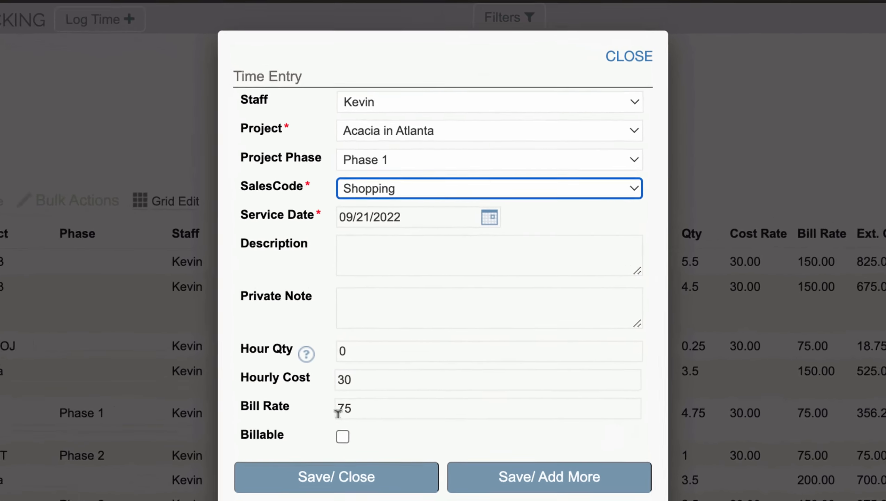
- Check the Bill Rate for Shopping, and change the time entry's SalesCode to CAD Work
{"action": "left_click_drag", "start_coordinate": [377, 383], "coordinate": [330, 378]}
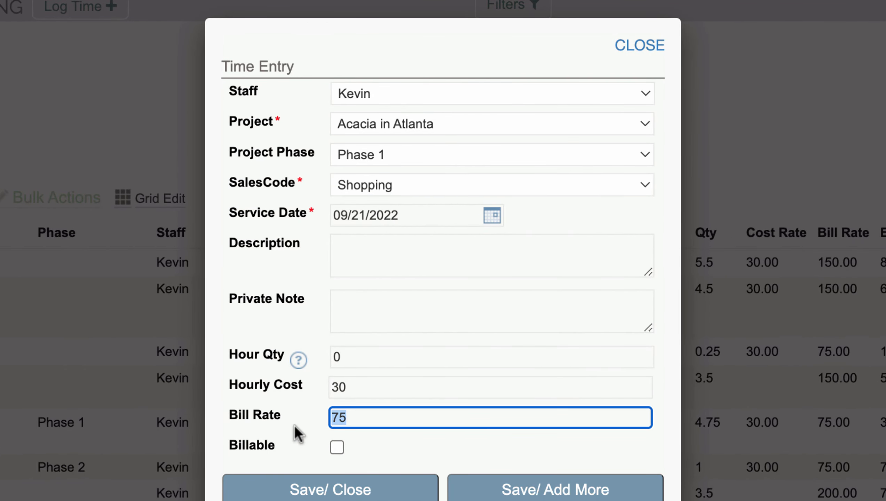
{"action": "left_click", "coordinate": [381, 190]}
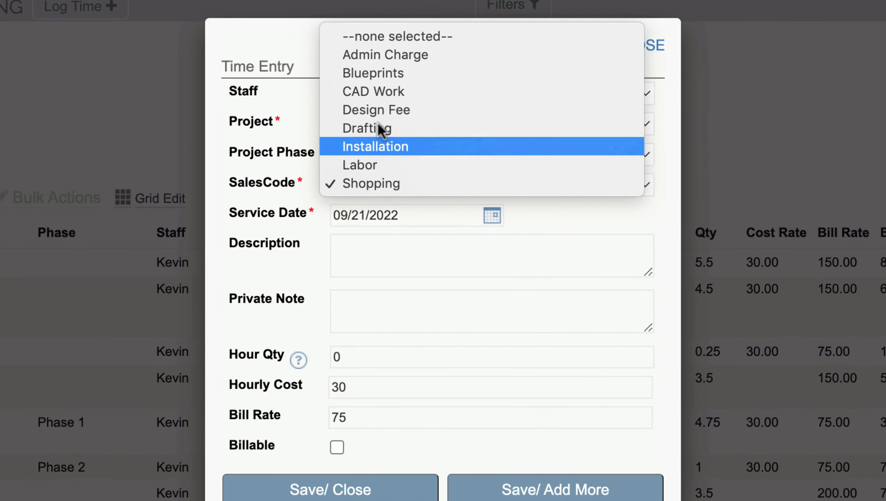
{"action": "left_click", "coordinate": [384, 90]}
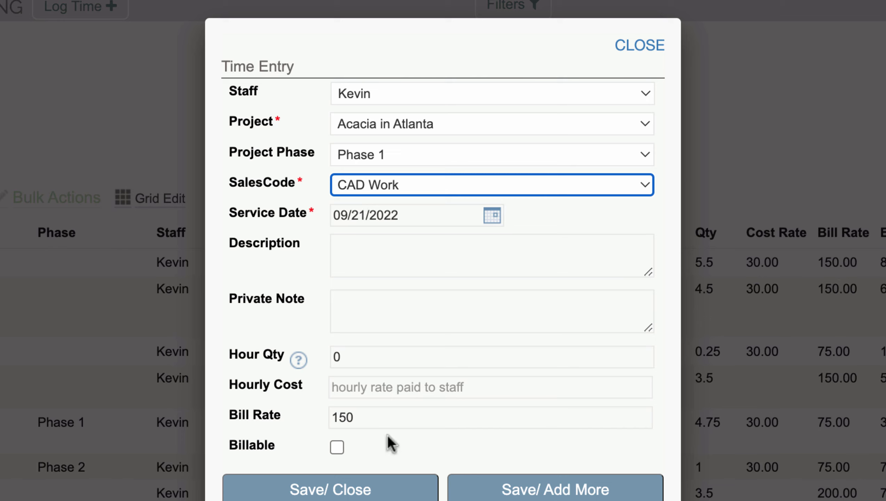
- Override the time entry's Bill Rate with 225 and mark the entry as Billable
{"action": "double_click", "coordinate": [365, 415]}
{"action": "type", "text": "225"}
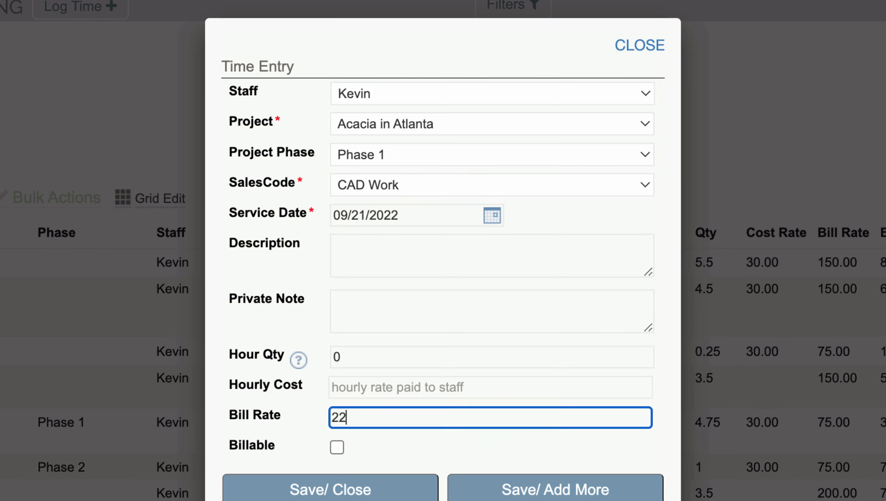
{"action": "key", "text": "Tab"}
{"action": "left_click", "coordinate": [336, 449]}
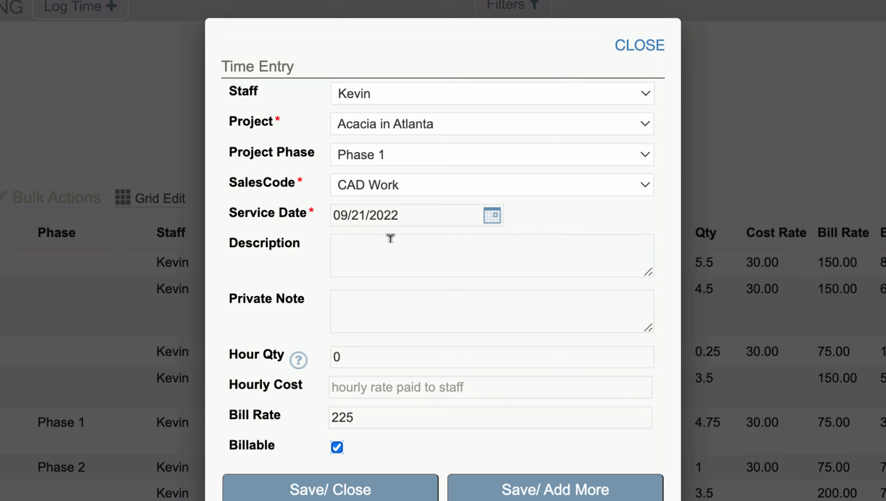
- Change the time entry's SalesCode to Labor
{"action": "left_click", "coordinate": [382, 184]}
{"action": "left_click", "coordinate": [380, 259]}
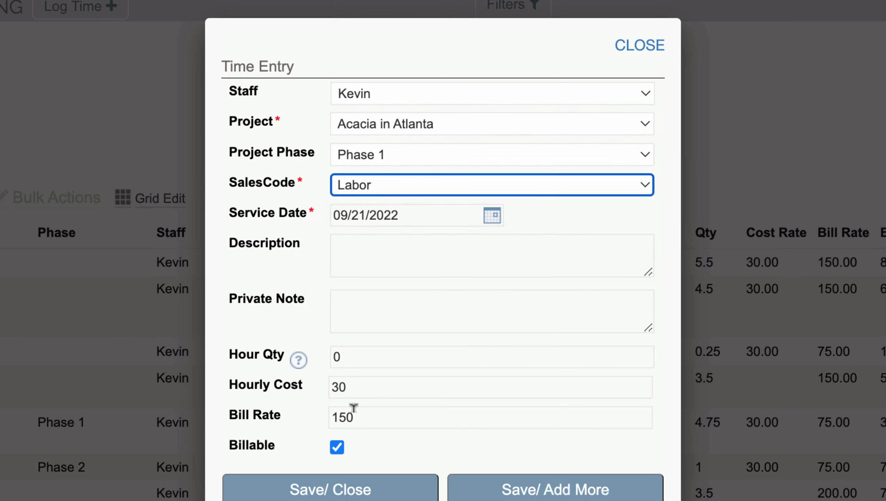
- Reassign the time entry to the first listed staff member with the SalesCode Shopping, and check the Bill Rate filled in
{"action": "left_click", "coordinate": [358, 97]}
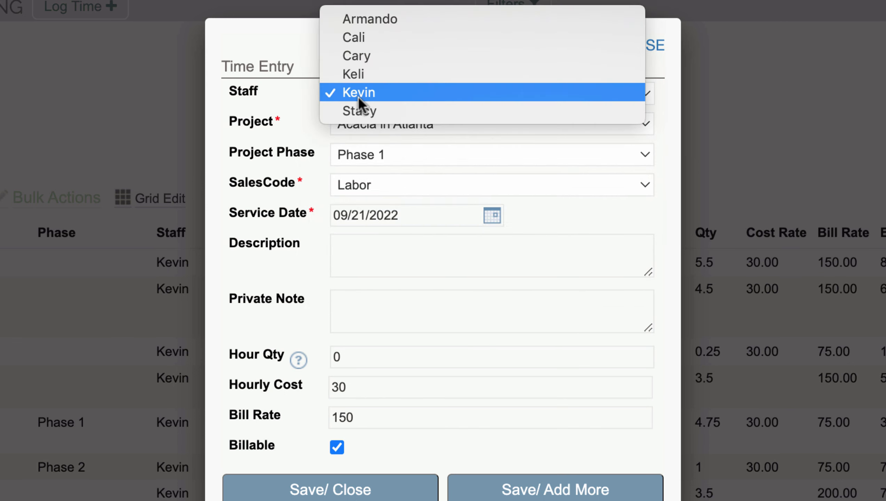
{"action": "left_click", "coordinate": [381, 16]}
{"action": "left_click", "coordinate": [375, 189]}
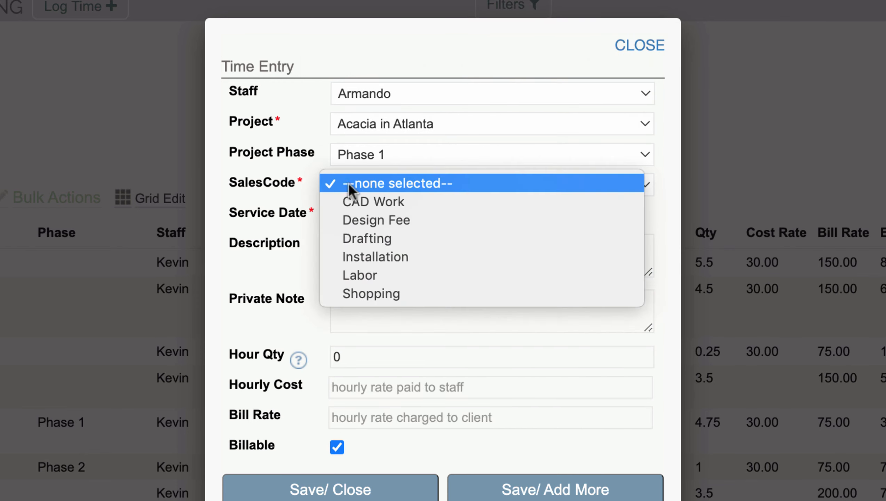
{"action": "left_click", "coordinate": [393, 292]}
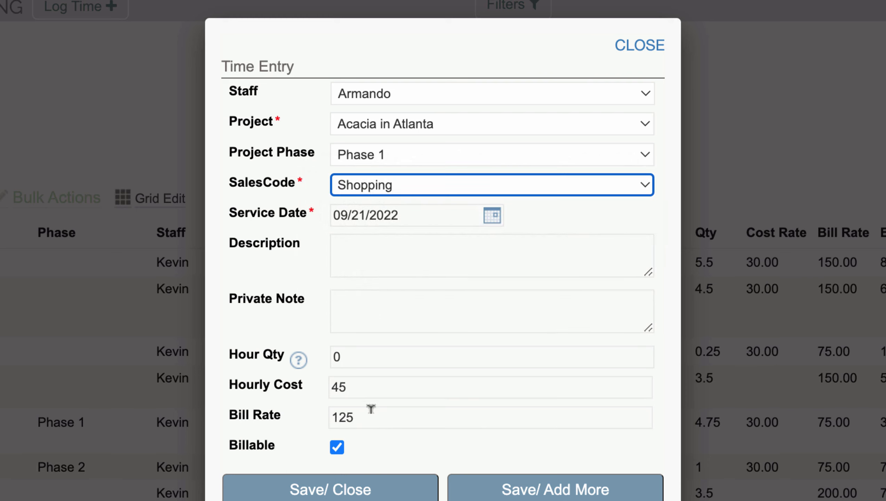
{"action": "left_click", "coordinate": [337, 417]}
{"action": "double_click", "coordinate": [340, 417]}
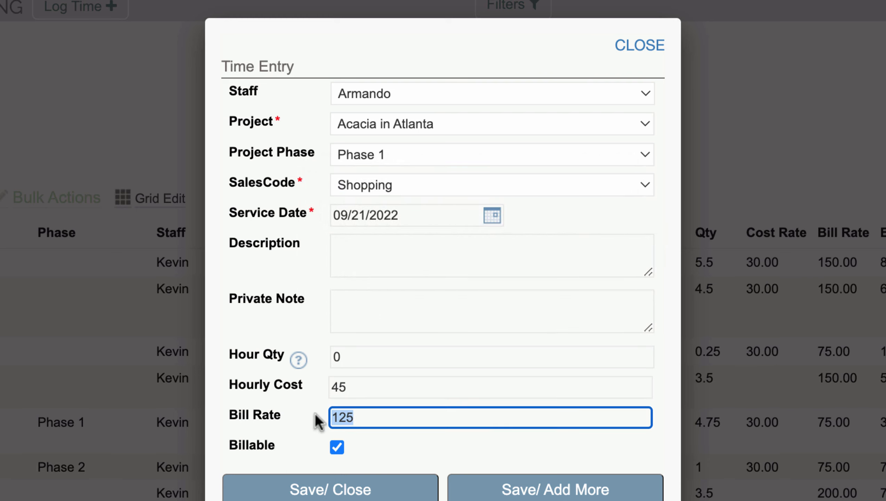